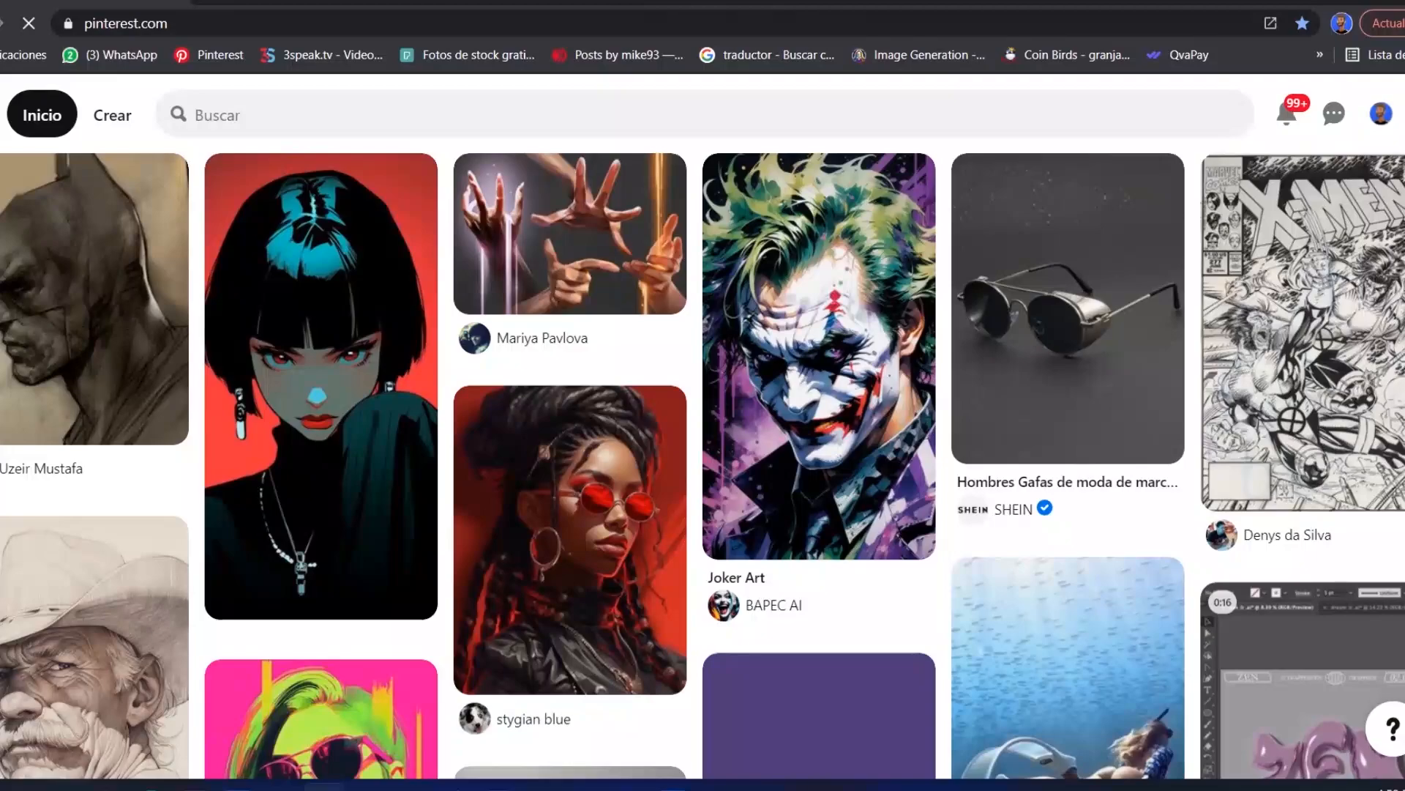
{"action": "scroll", "coordinate": [1284, 595], "scroll_direction": "down", "scroll_amount": 3}
{"action": "scroll", "coordinate": [1284, 596], "scroll_direction": "down", "scroll_amount": 3}
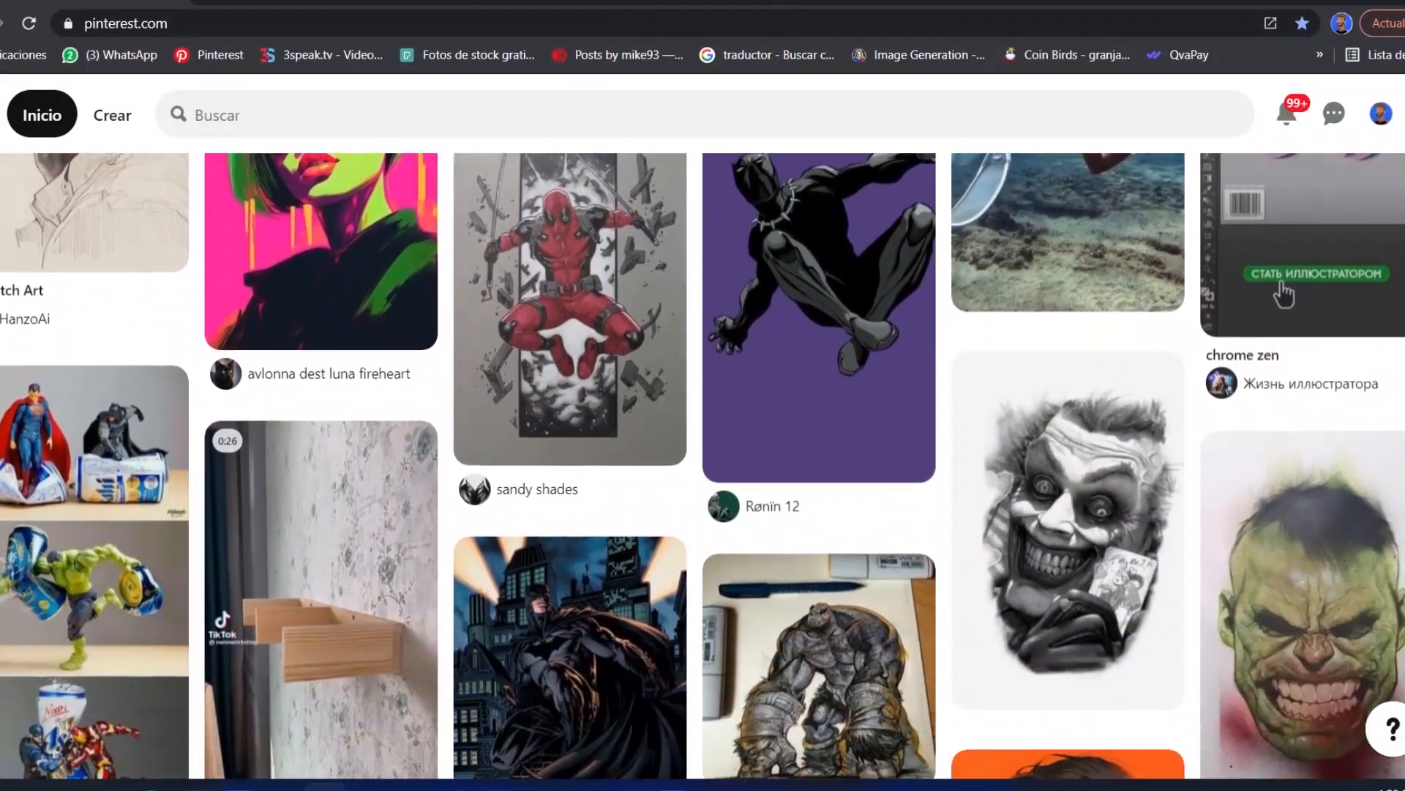
{"action": "scroll", "coordinate": [1285, 595], "scroll_direction": "down", "scroll_amount": 3}
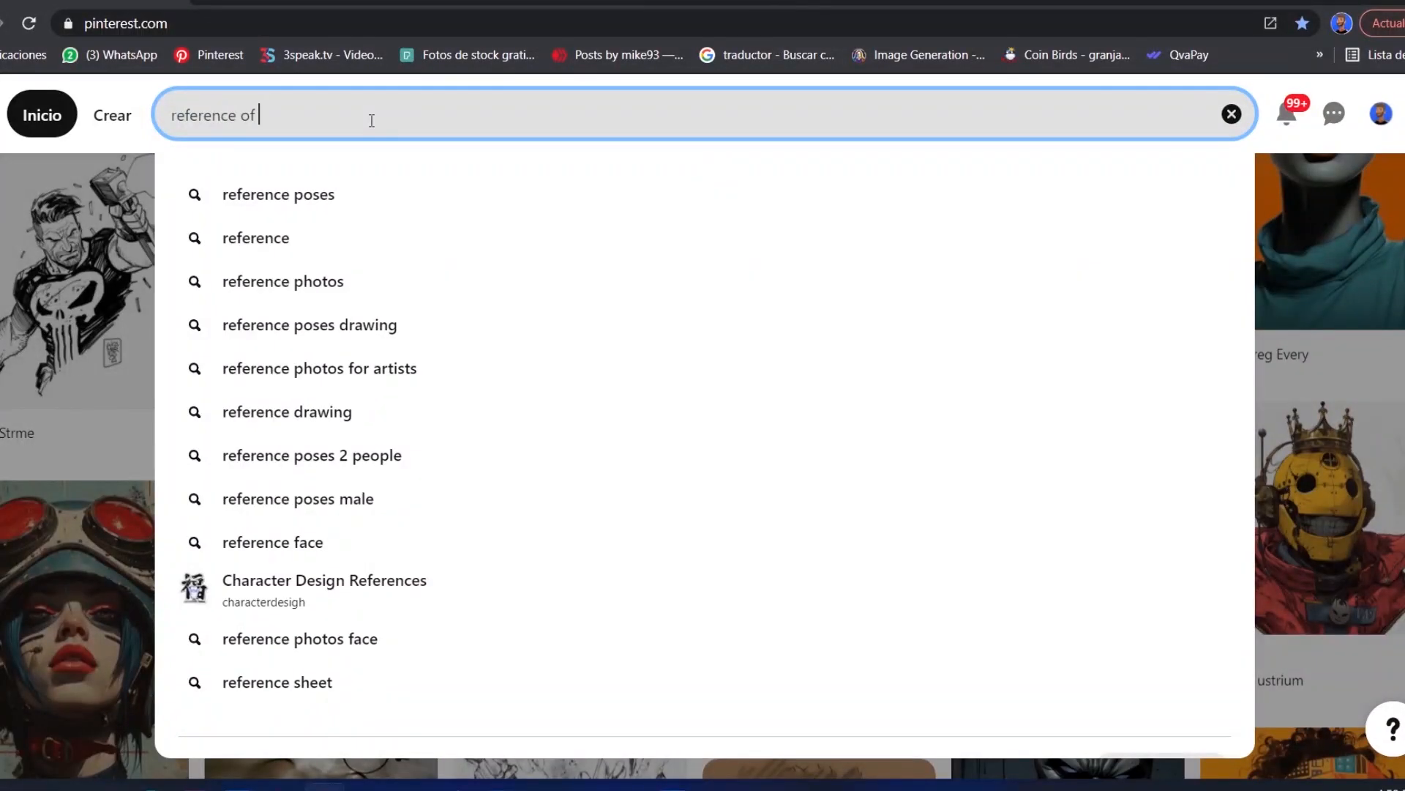
{"action": "type", "text": "nom"}
Run the Pinterest search for "reference of Venom" and browse the pin results.
{"action": "key", "text": "Return"}
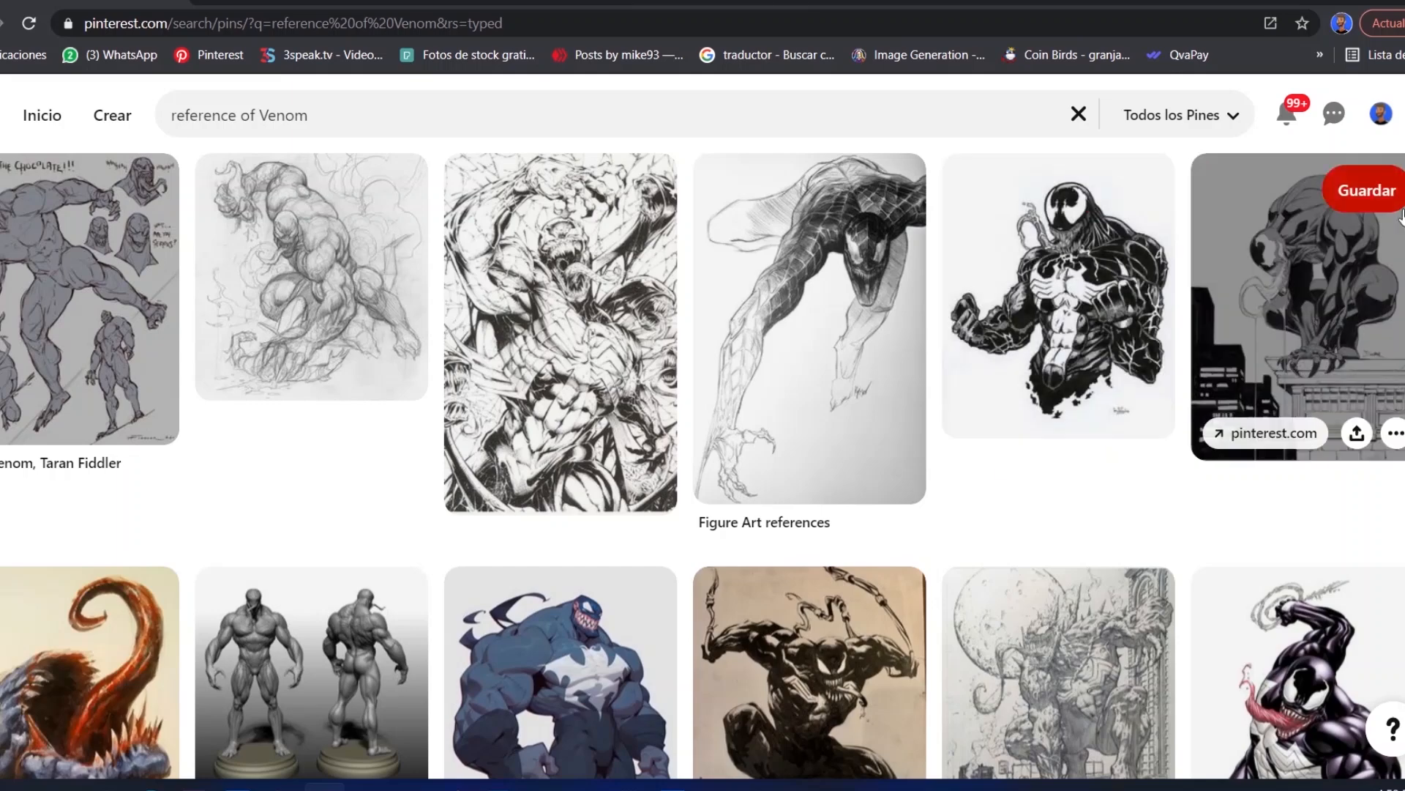
{"action": "scroll", "coordinate": [703, 439], "scroll_direction": "down", "scroll_amount": 1}
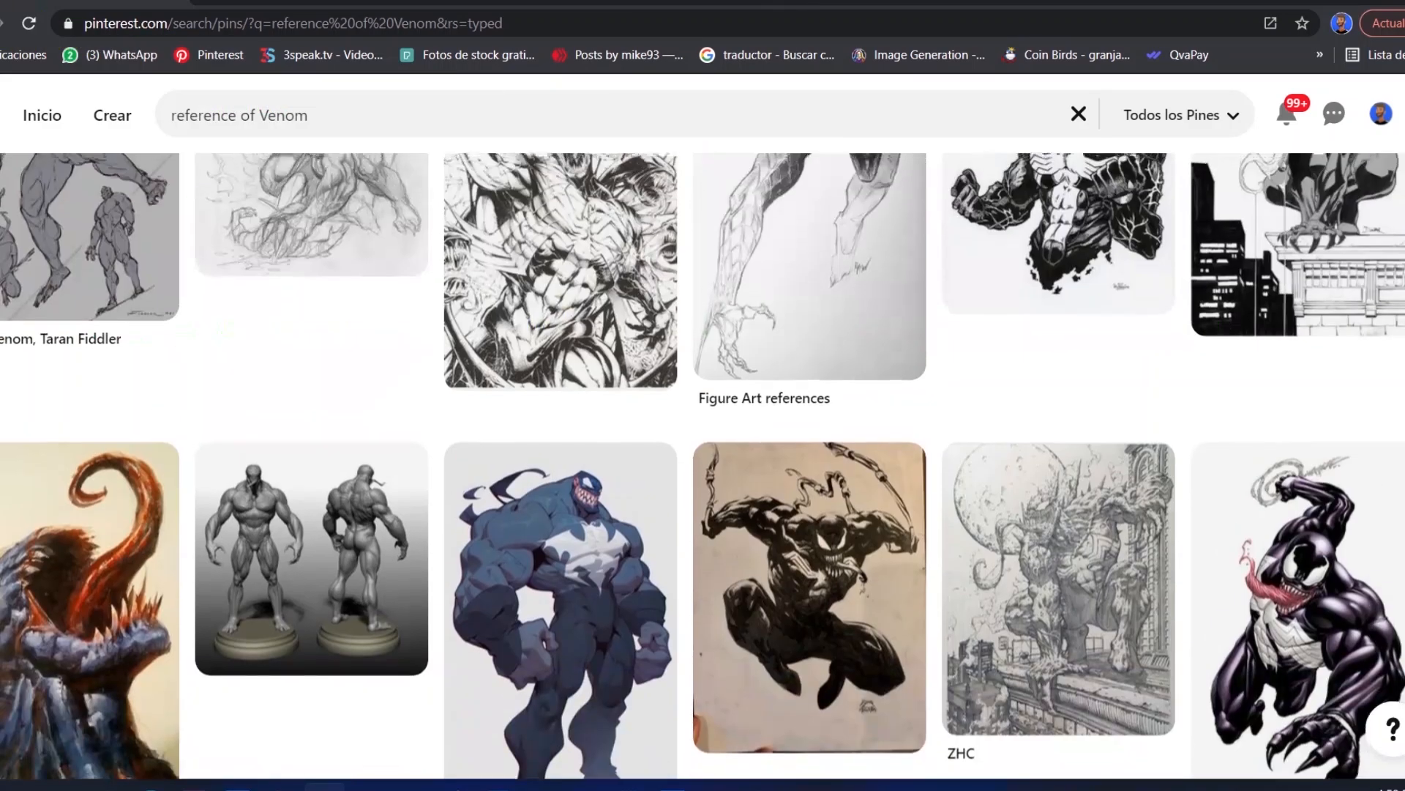
{"action": "scroll", "coordinate": [703, 439], "scroll_direction": "up", "scroll_amount": 1}
{"action": "scroll", "coordinate": [703, 439], "scroll_direction": "down", "scroll_amount": 5}
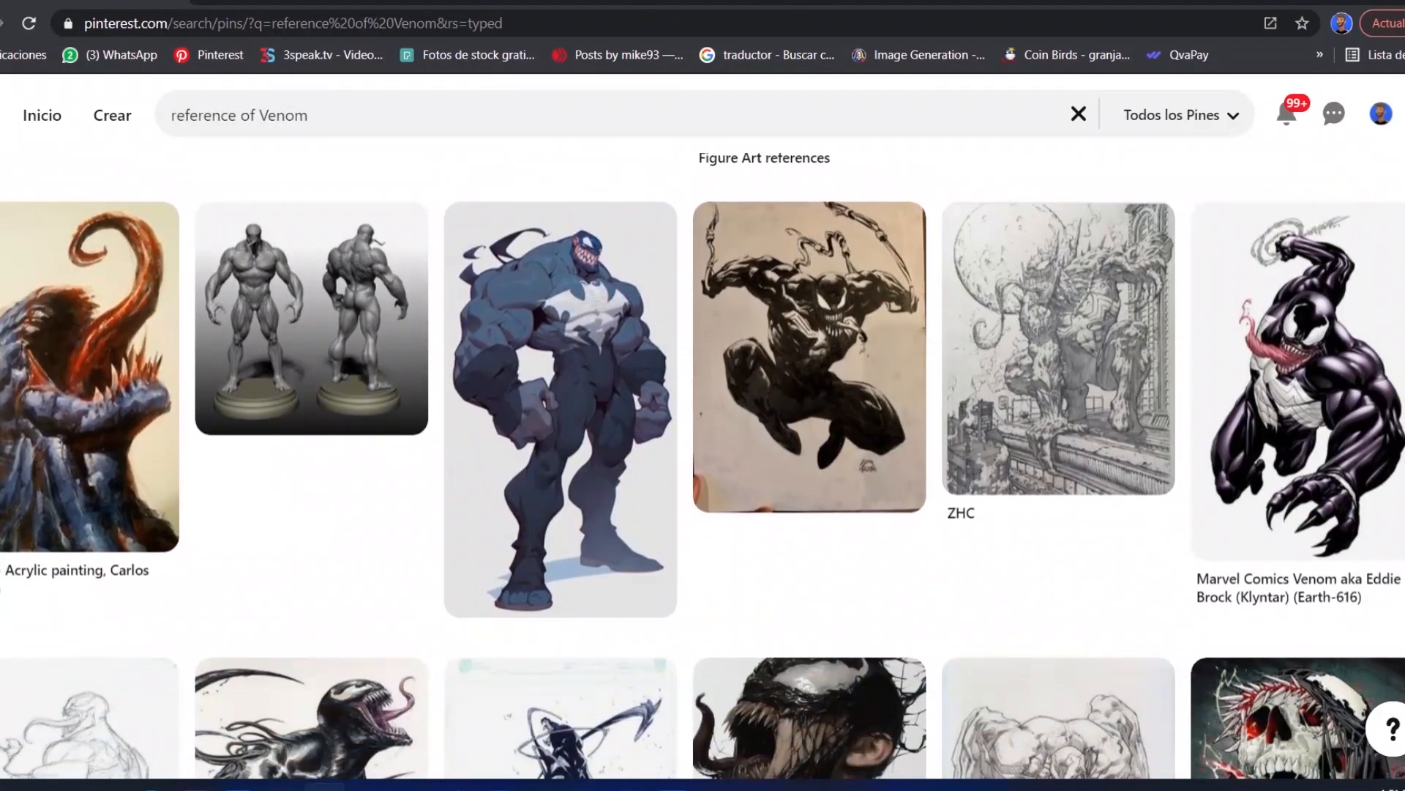
{"action": "scroll", "coordinate": [703, 440], "scroll_direction": "down", "scroll_amount": 3}
{"action": "scroll", "coordinate": [704, 440], "scroll_direction": "down", "scroll_amount": 4}
{"action": "scroll", "coordinate": [703, 440], "scroll_direction": "down", "scroll_amount": 5}
{"action": "scroll", "coordinate": [702, 439], "scroll_direction": "down", "scroll_amount": 3}
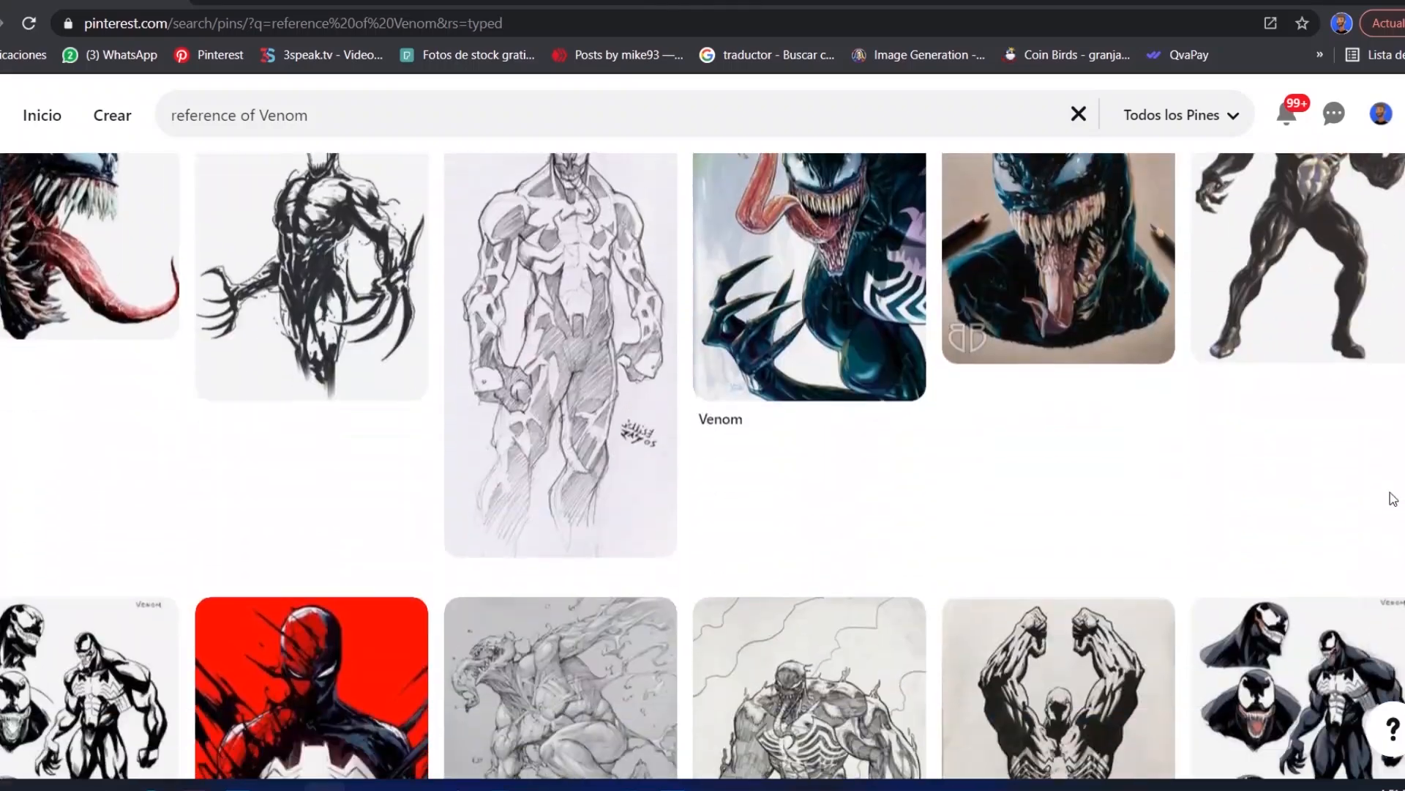
{"action": "scroll", "coordinate": [703, 440], "scroll_direction": "down", "scroll_amount": 4}
{"action": "scroll", "coordinate": [704, 439], "scroll_direction": "down", "scroll_amount": 4}
{"action": "scroll", "coordinate": [702, 440], "scroll_direction": "down", "scroll_amount": 3}
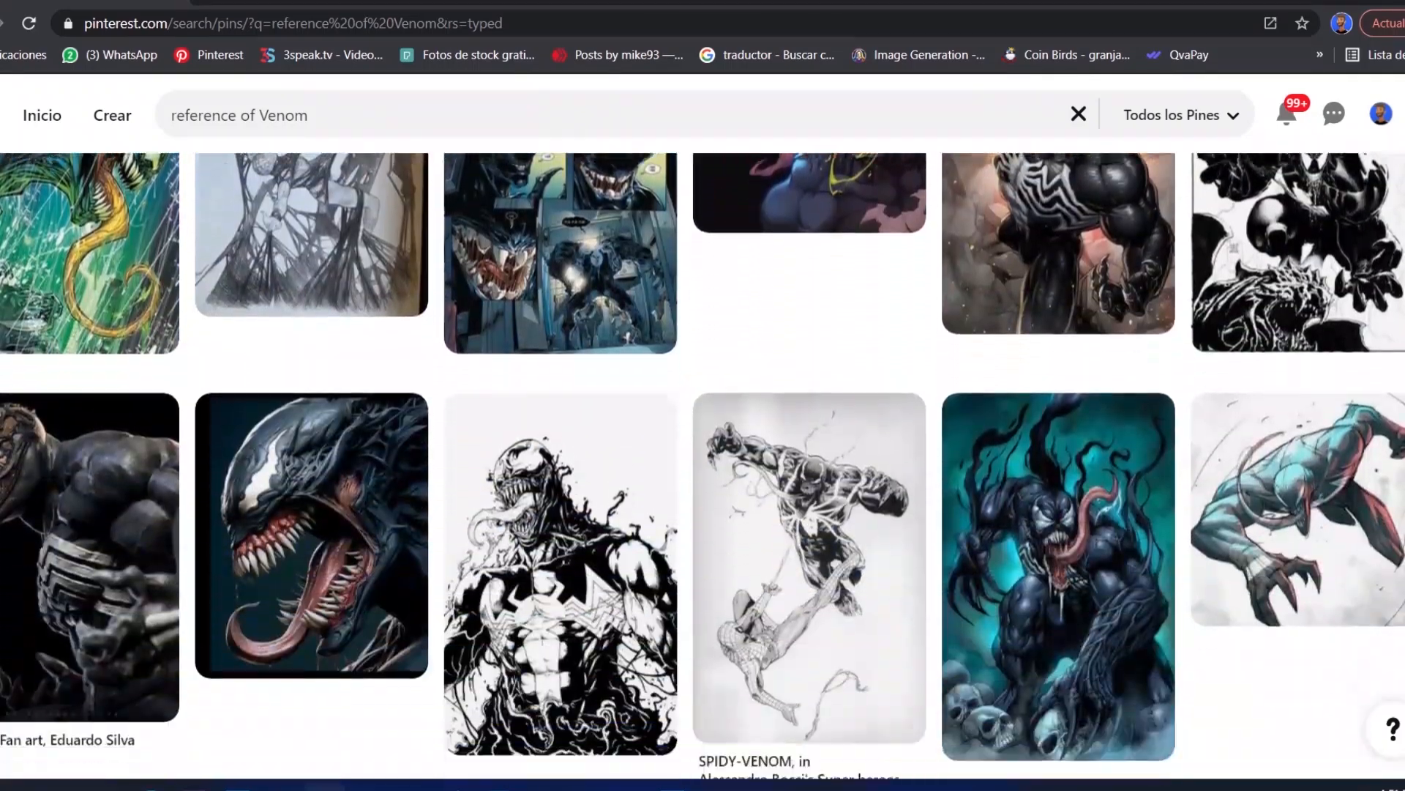
{"action": "scroll", "coordinate": [703, 439], "scroll_direction": "down", "scroll_amount": 3}
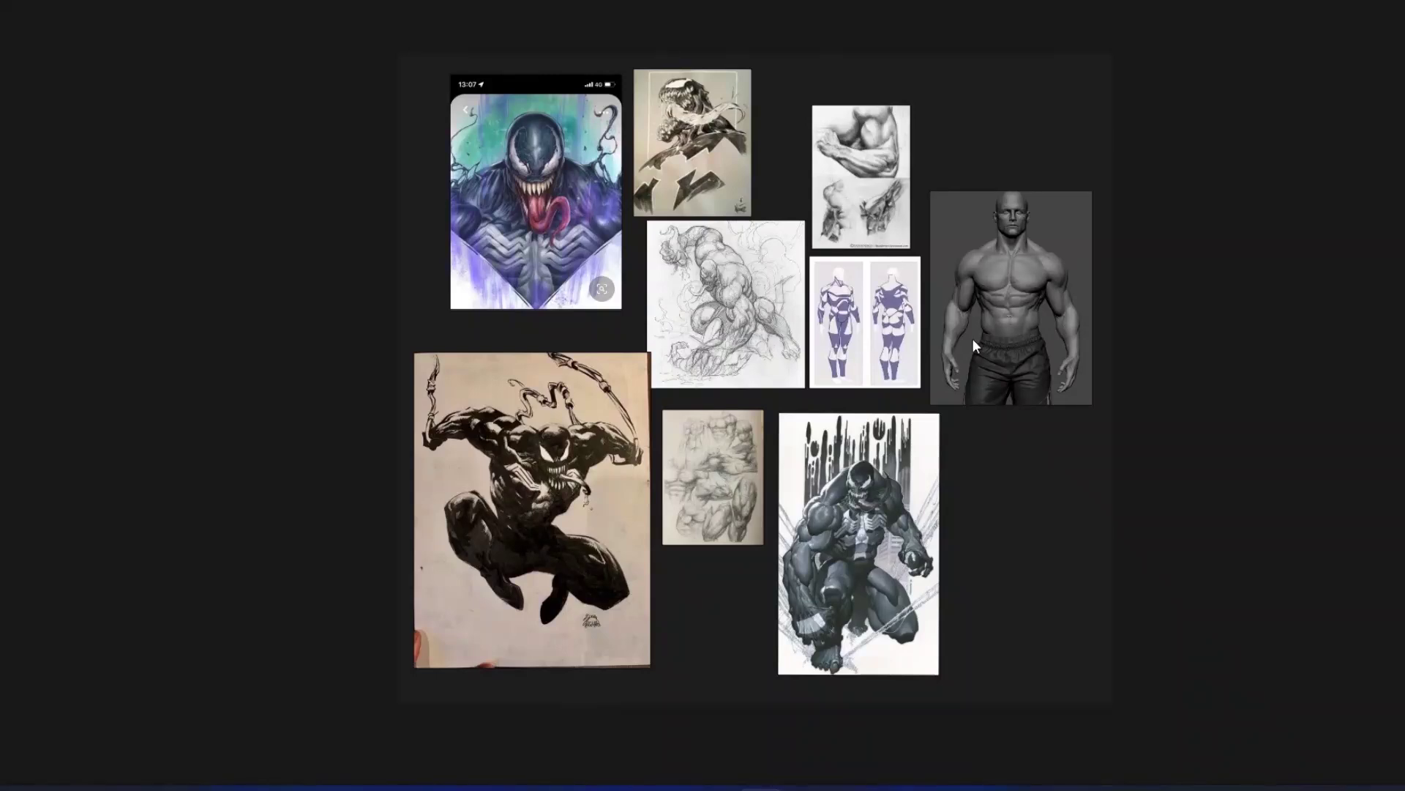
Keep the Venom board always on top and shrink it to a smaller window moved right.
{"action": "left_click_drag", "start_coordinate": [972, 338], "coordinate": [907, 391]}
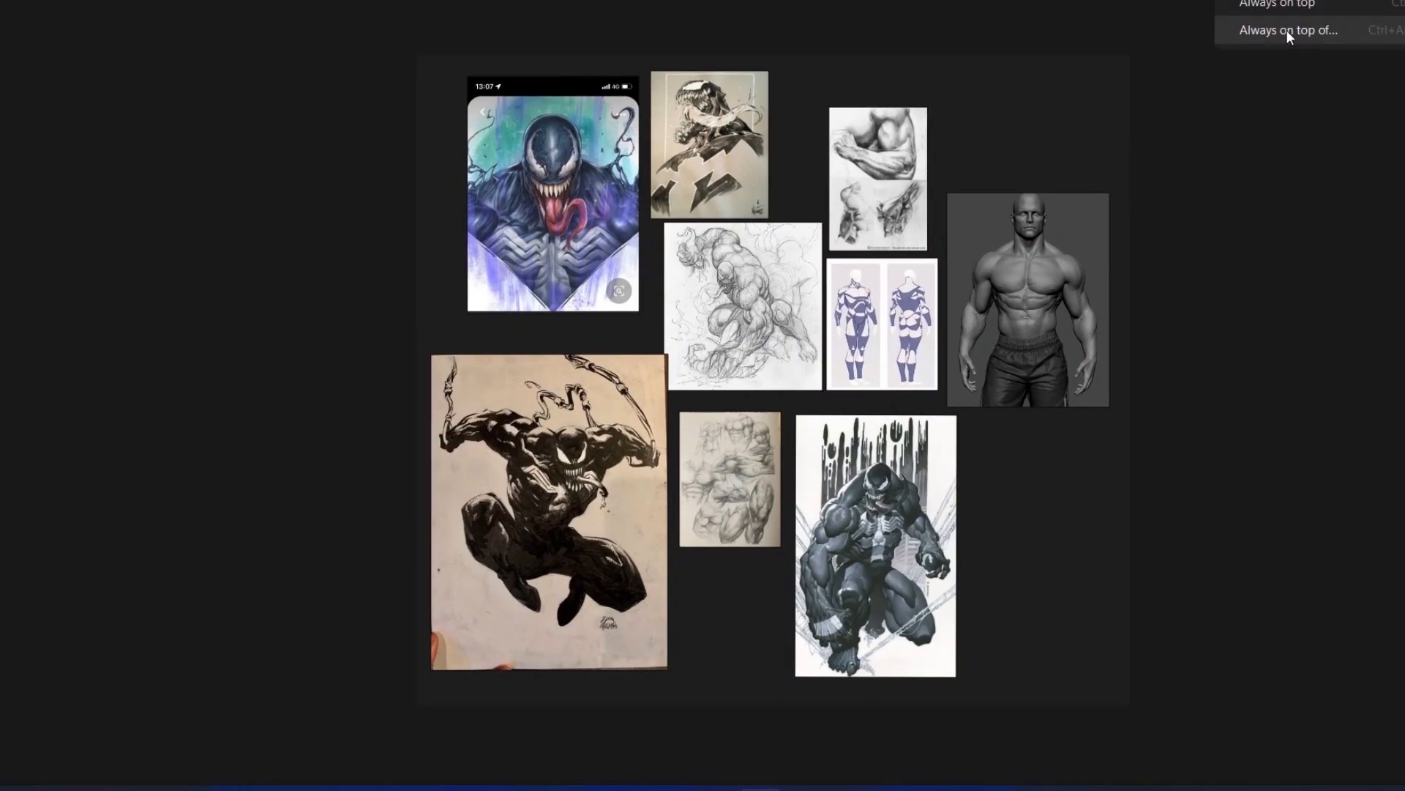
{"action": "left_click", "coordinate": [1288, 8]}
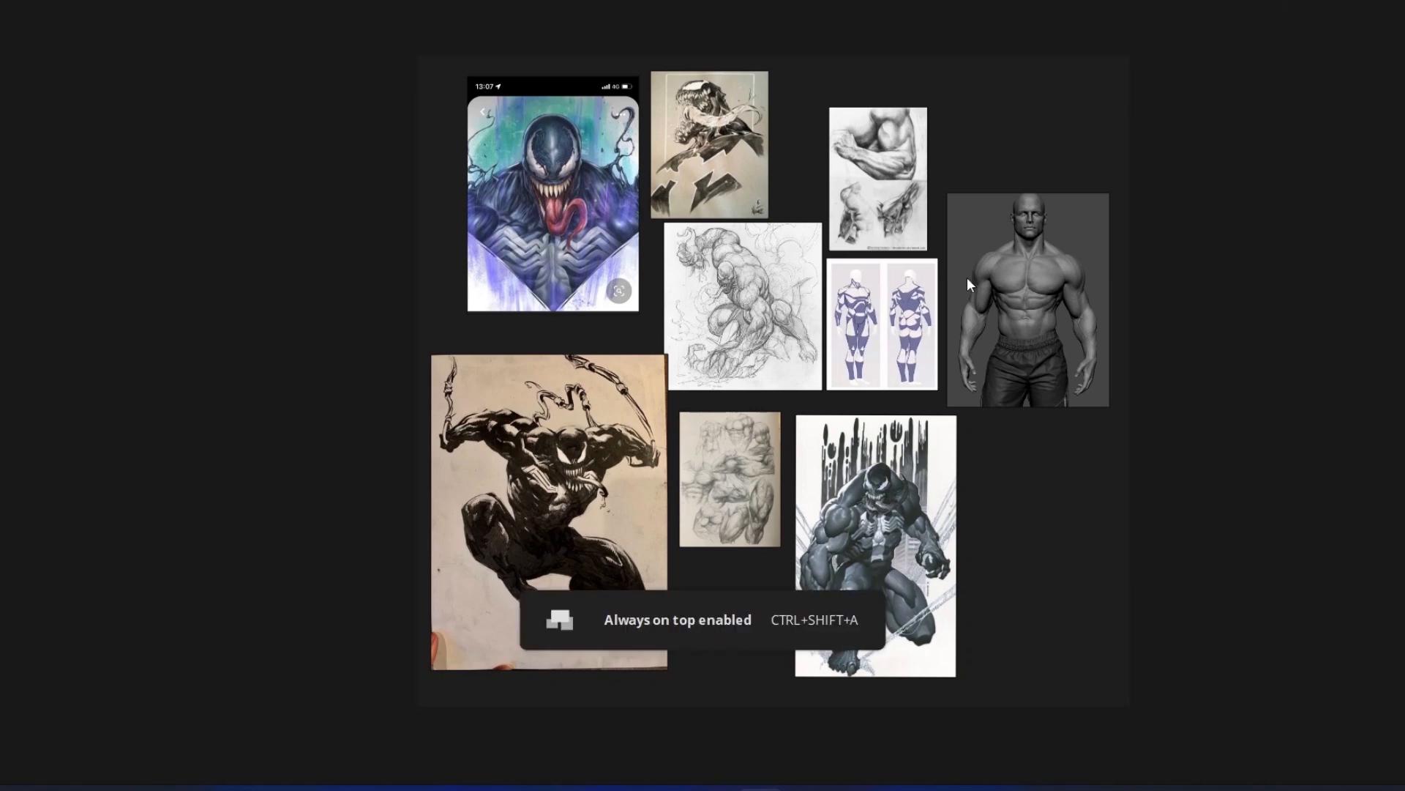
{"action": "left_click", "coordinate": [1362, 10]}
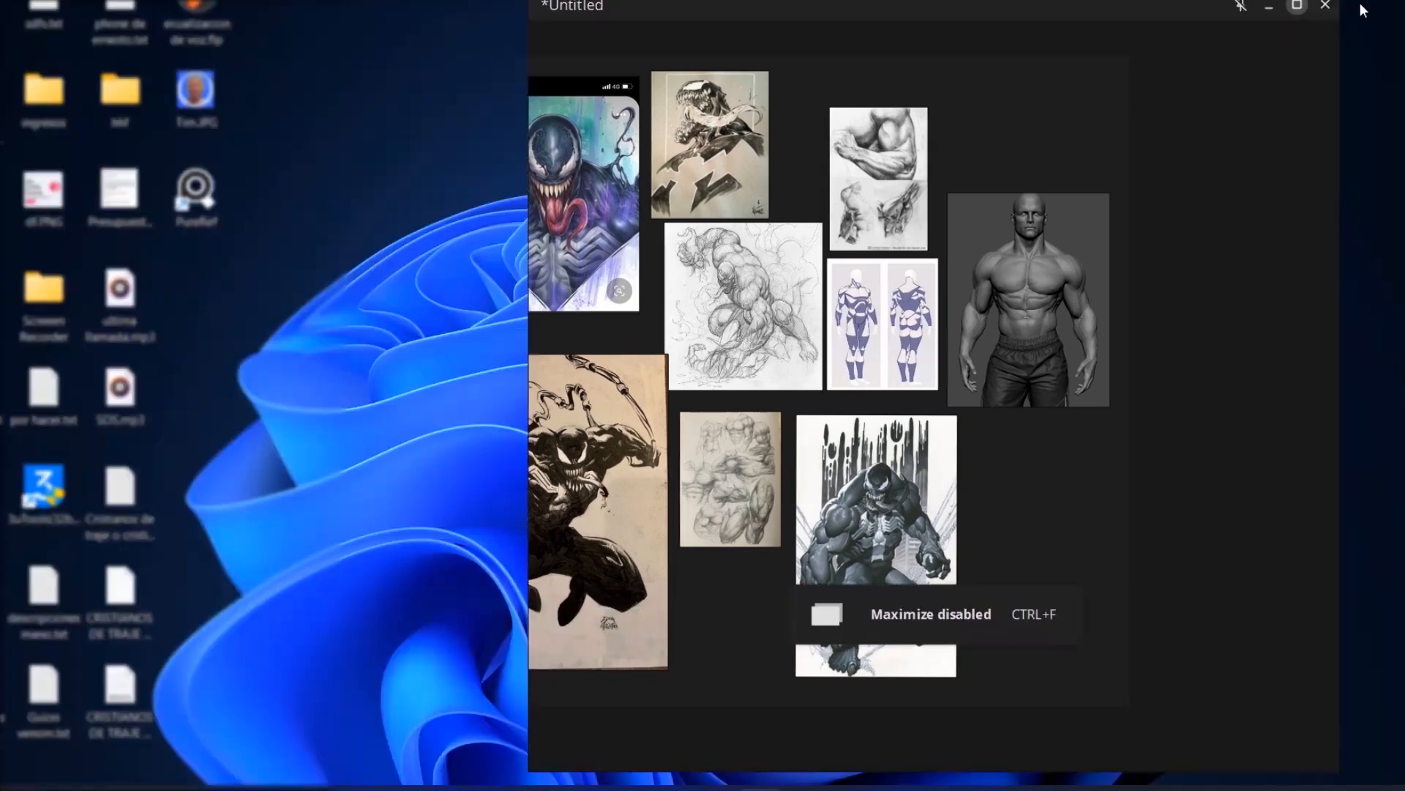
{"action": "left_click_drag", "start_coordinate": [859, 311], "coordinate": [989, 331]}
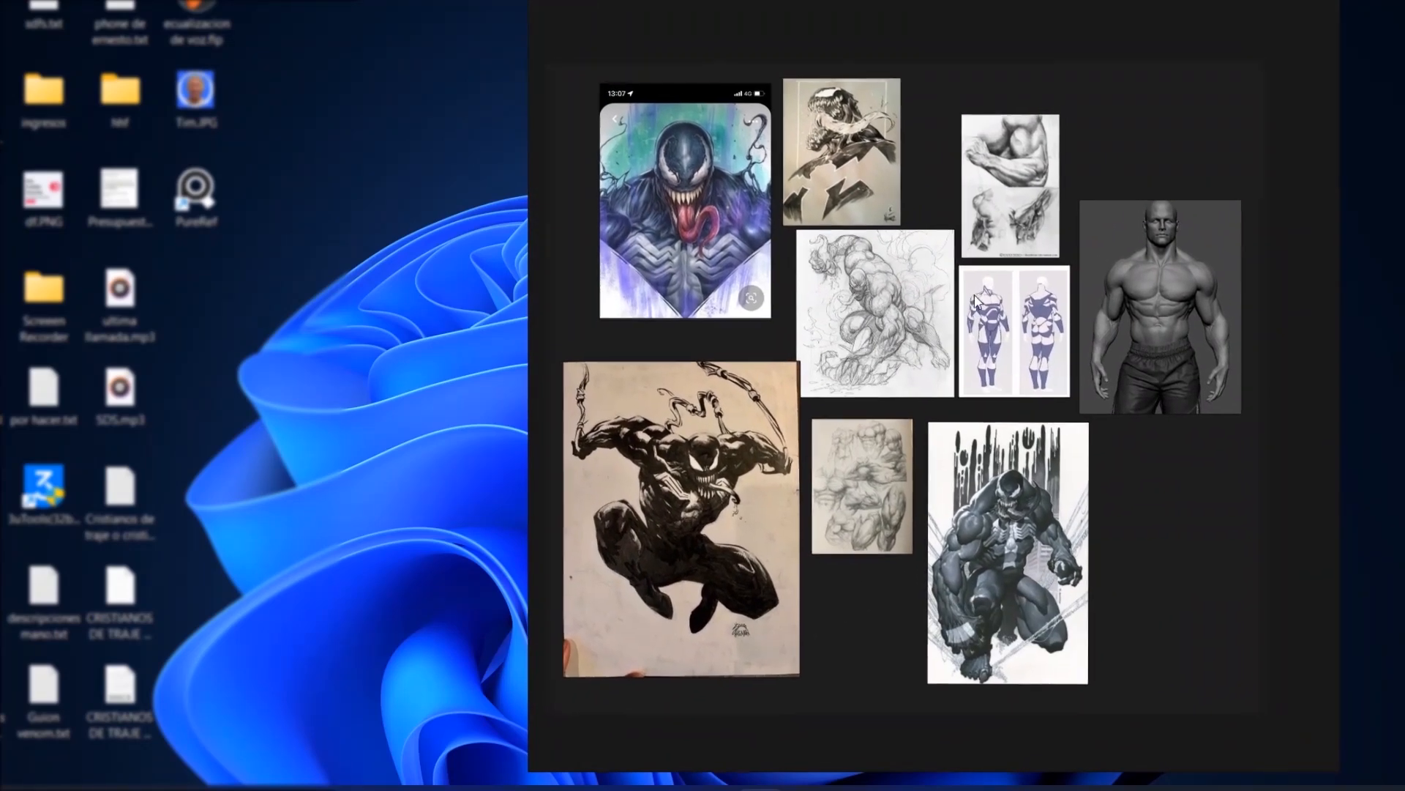
{"action": "mouse_move", "coordinate": [895, 8]}
{"action": "left_mouse_down"}
{"action": "mouse_move", "coordinate": [1094, 46]}
{"action": "mouse_move", "coordinate": [1041, 7]}
{"action": "left_mouse_up"}
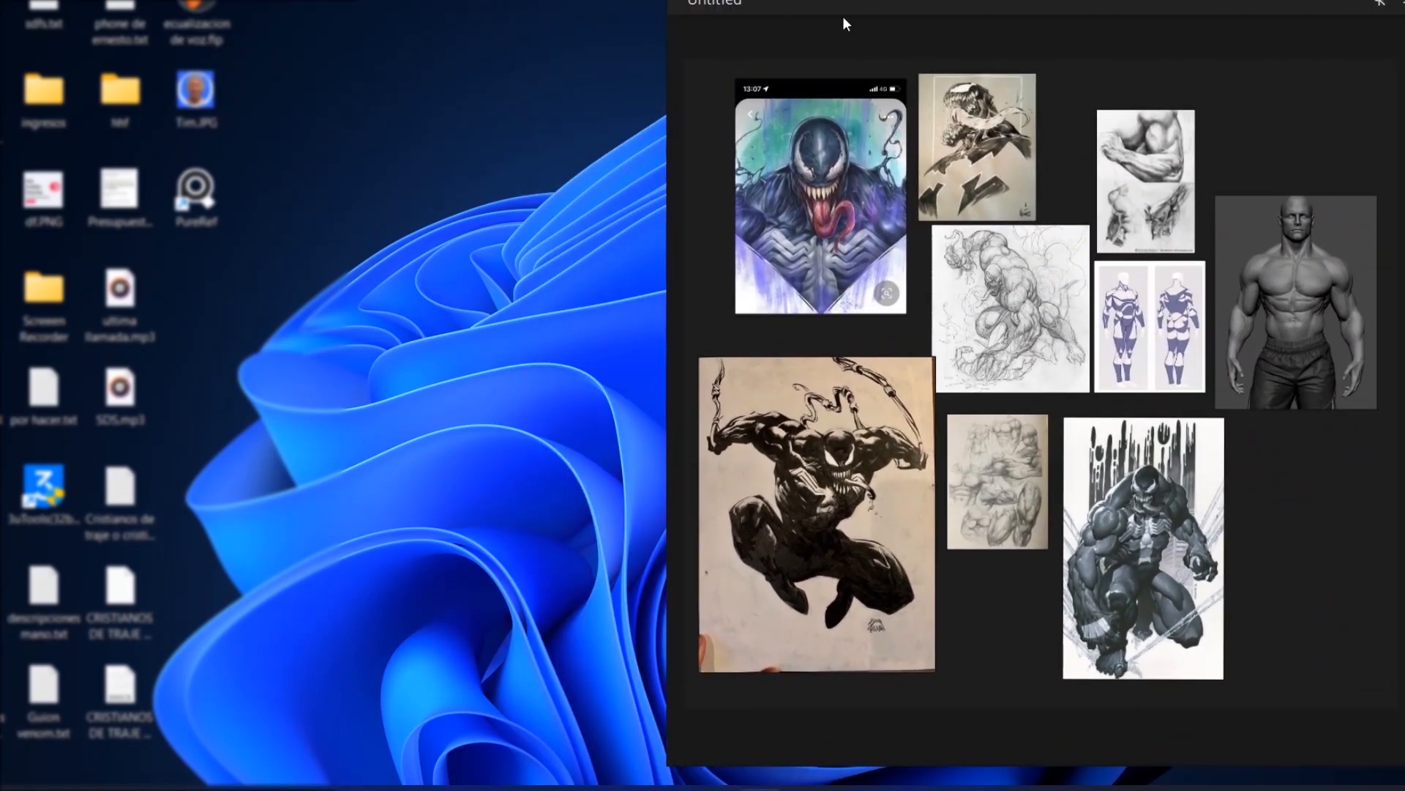
Start saving the board as a scene via the right-click Save command.
{"action": "right_click", "coordinate": [1098, 329]}
{"action": "left_click", "coordinate": [1306, 395]}
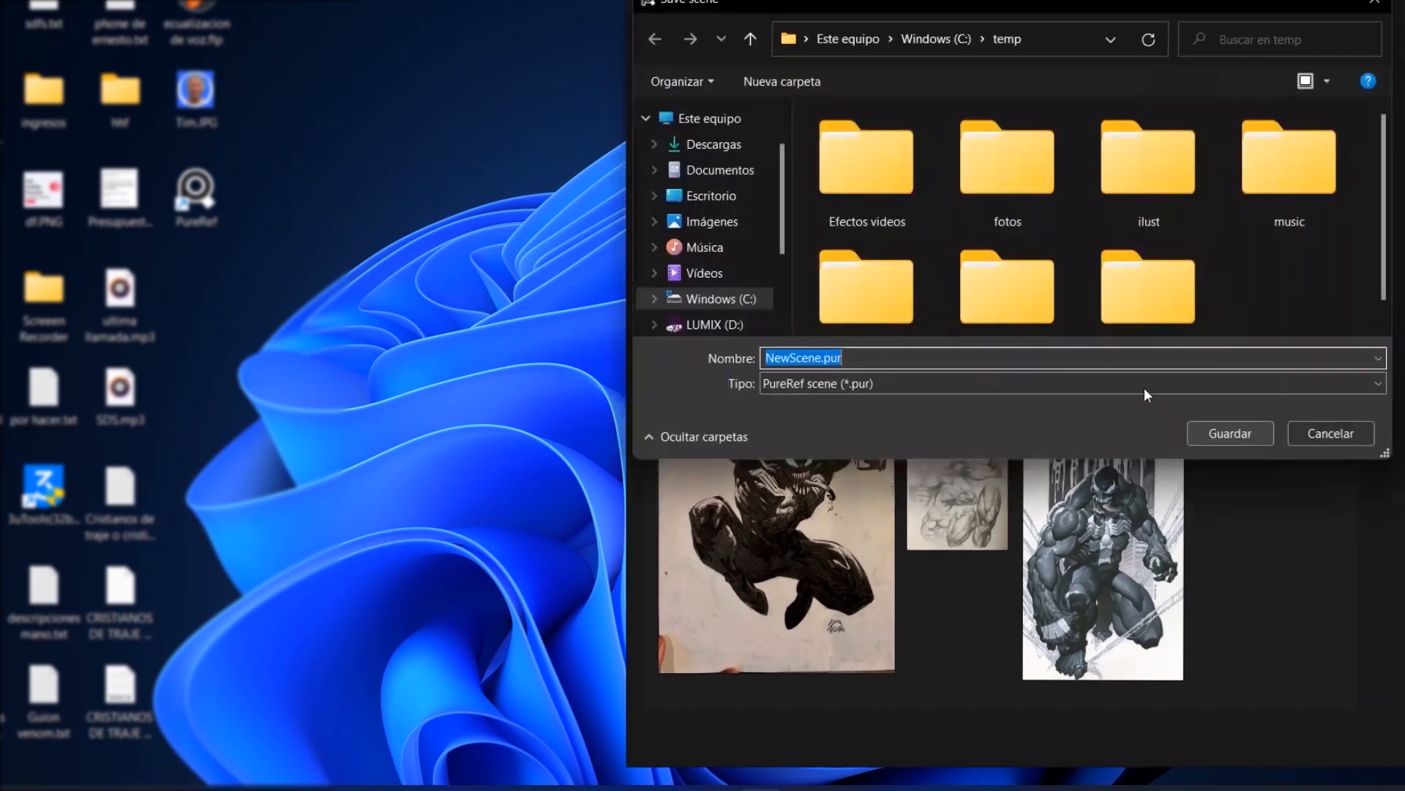